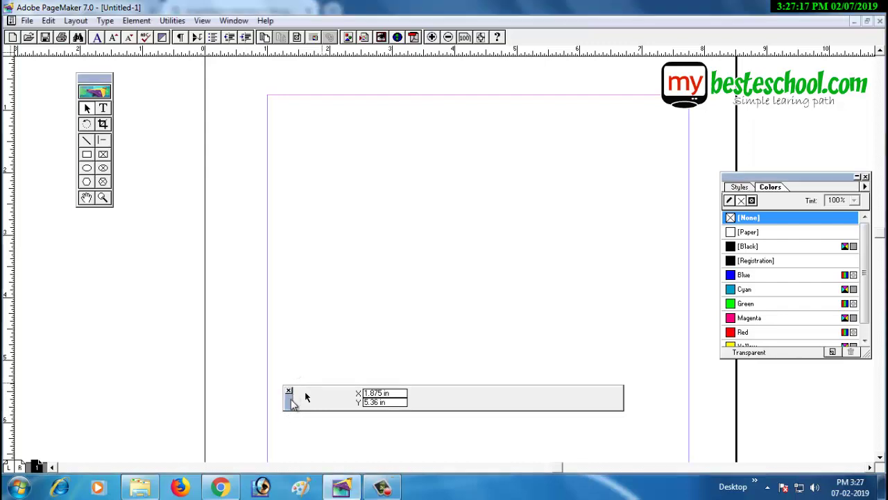
Reposition the Control Palette slightly, hide it, and show it again
left_click_drag(289, 409, 292, 403)
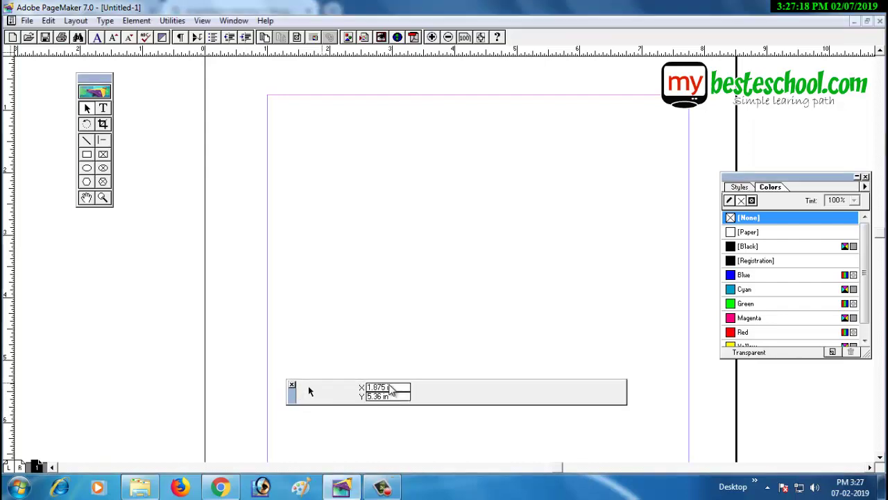
left_click(234, 21)
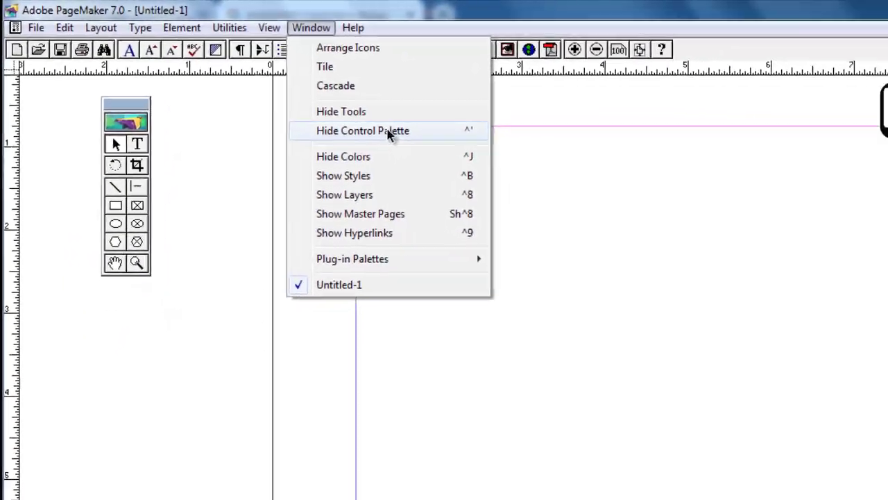
left_click(555, 186)
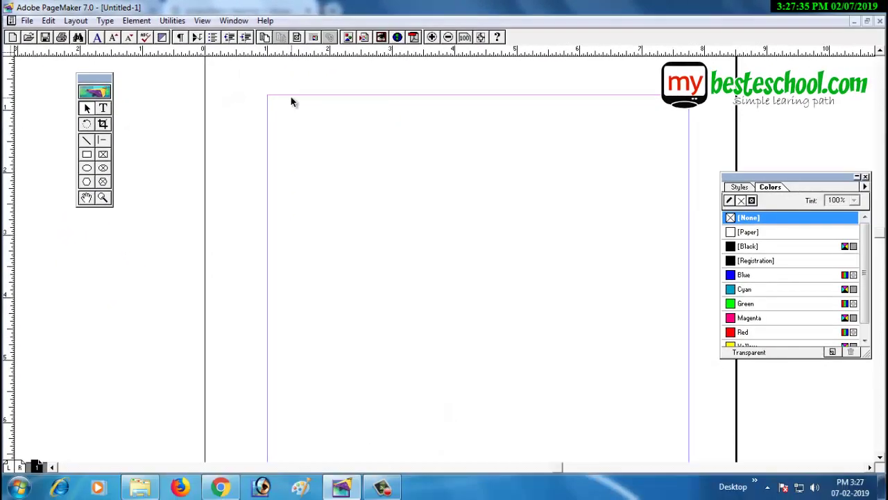
left_click(234, 20)
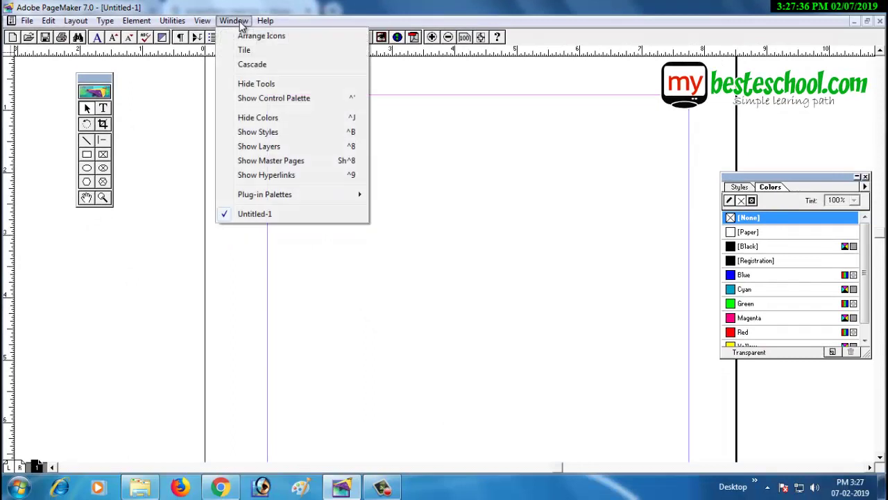
left_click(245, 98)
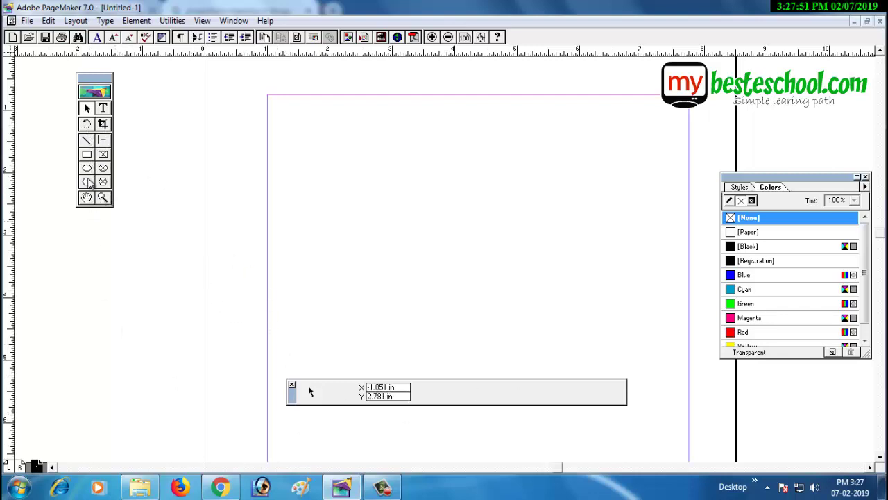
Draw a rectangle about 3.1 in wide and 1.6 in high in the upper part of the page
left_click(87, 156)
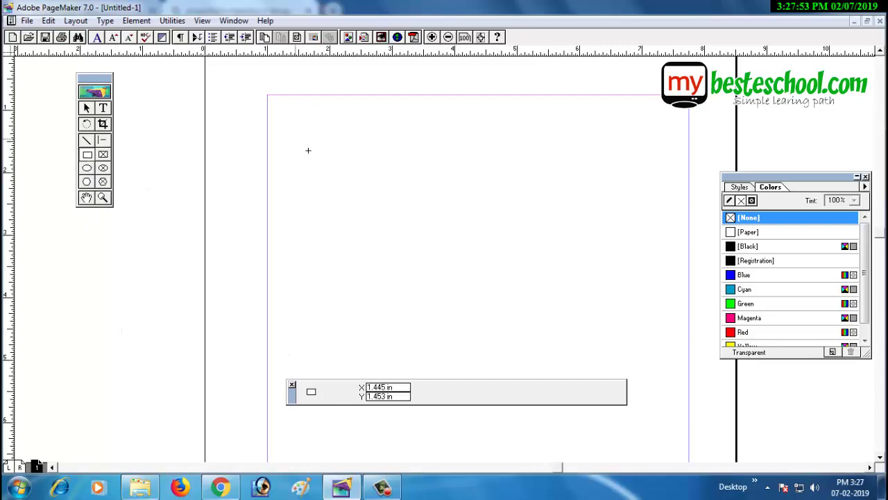
mouse_move(296, 139)
left_mouse_down()
mouse_move(595, 211)
mouse_move(569, 213)
left_mouse_up()
left_click_drag(509, 230, 489, 240)
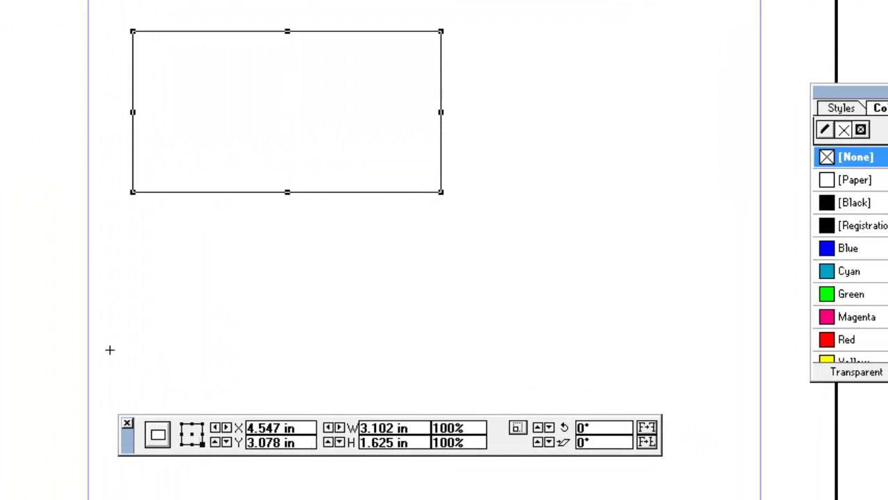
Add a text block reading "fddfd" beside the rectangle's upper-right corner and delete it again
key("ctrl+shift+a")
key("t")
left_click_drag(479, 10, 644, 62)
type("fddfd")
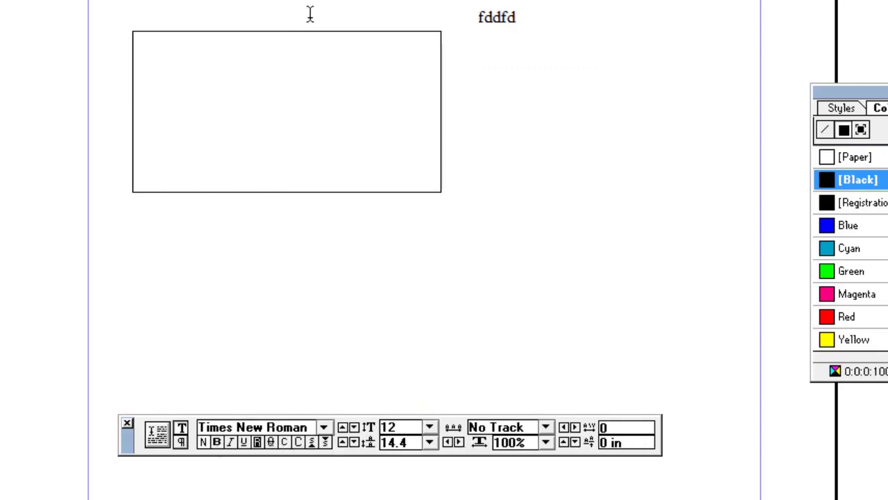
left_click(509, 18)
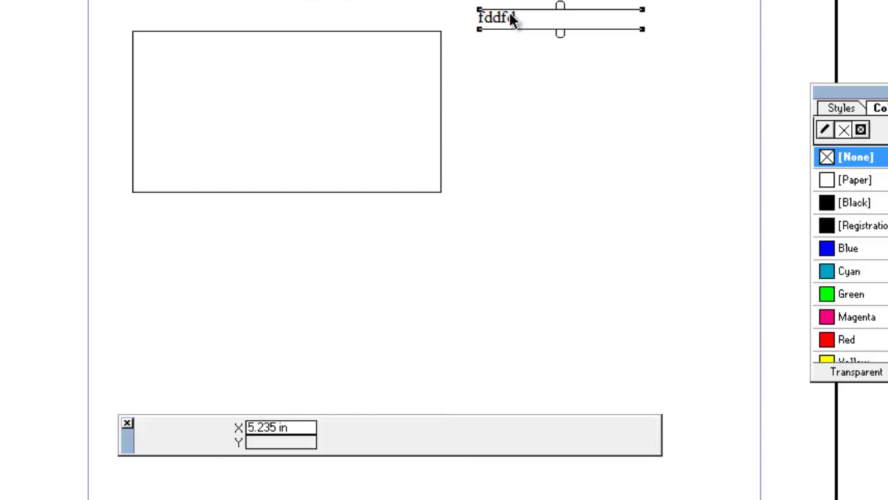
key("Delete")
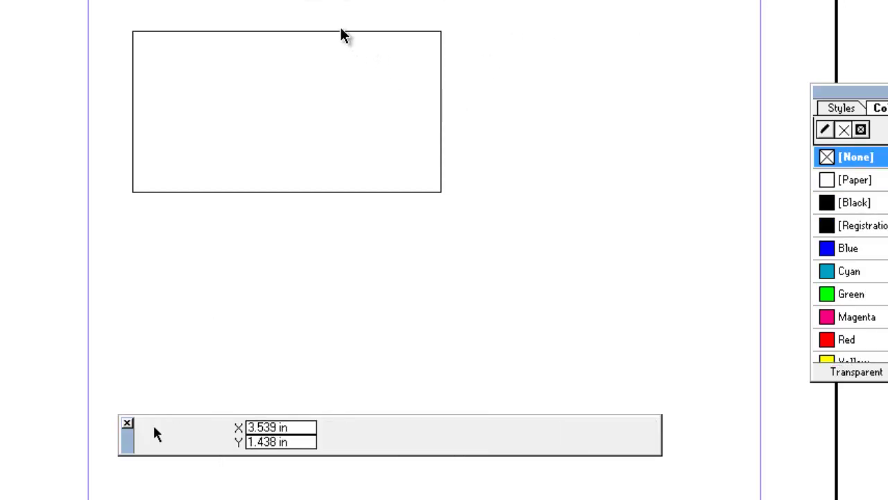
Move the rectangle toward the page centre, placing its lower-right corner at about X 5.17 in, Y 3.75 in
left_click(341, 31)
left_click_drag(341, 32, 449, 82)
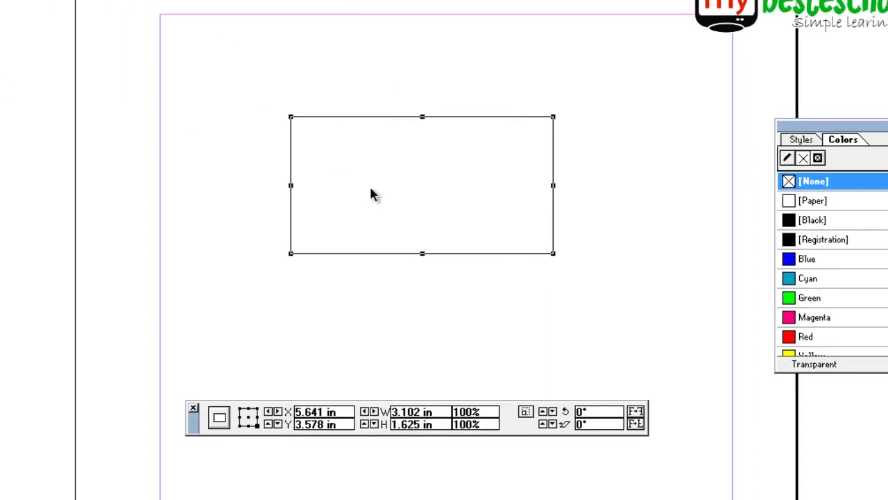
left_click_drag(399, 173, 368, 183)
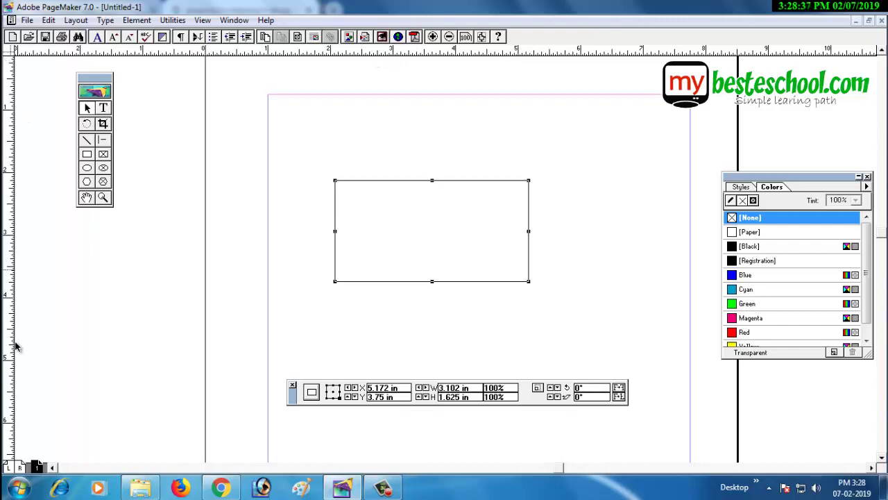
Change the measurement units of the horizontal and vertical rulers to Millimeters
right_click(393, 54)
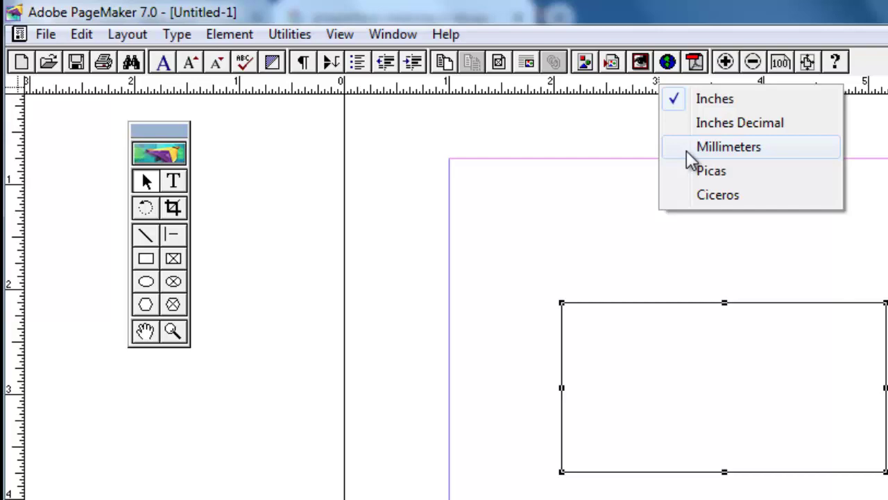
left_click(729, 147)
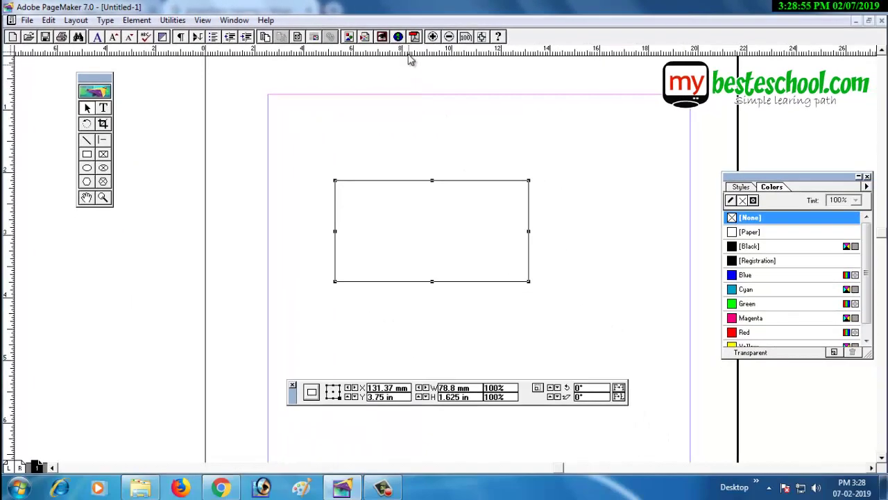
right_click(8, 263)
left_click(47, 298)
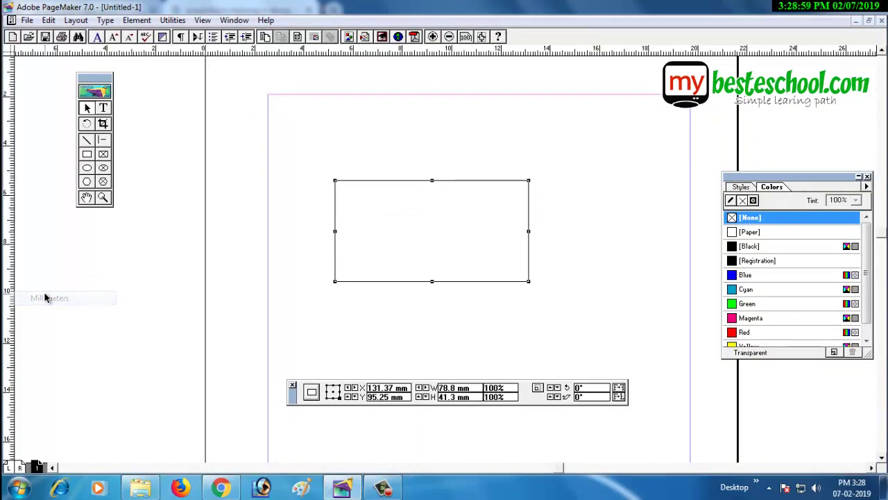
Switch both rulers back to Inches and check the rectangle's width and height values in the Control Palette
right_click(461, 51)
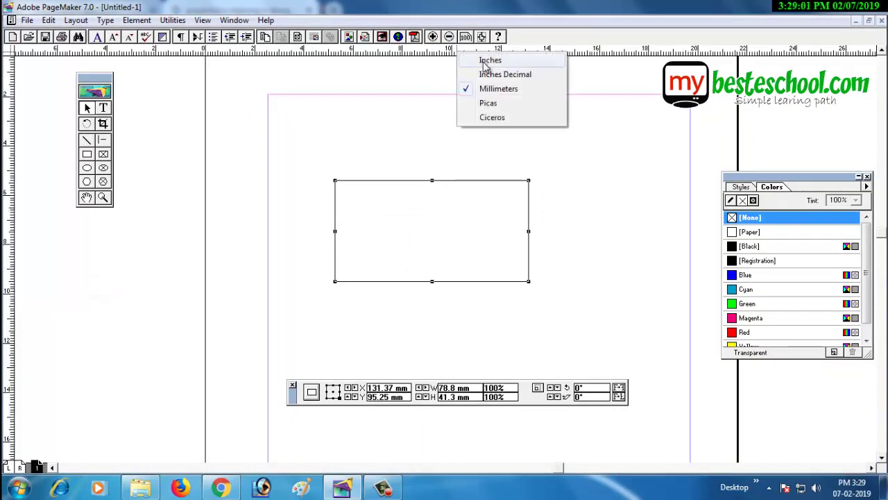
left_click(485, 62)
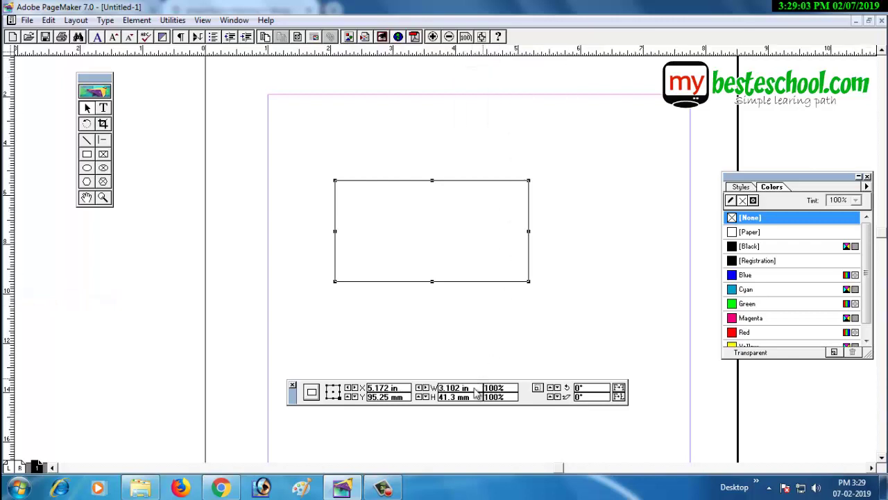
left_click_drag(471, 389, 419, 396)
left_click_drag(476, 397, 415, 407)
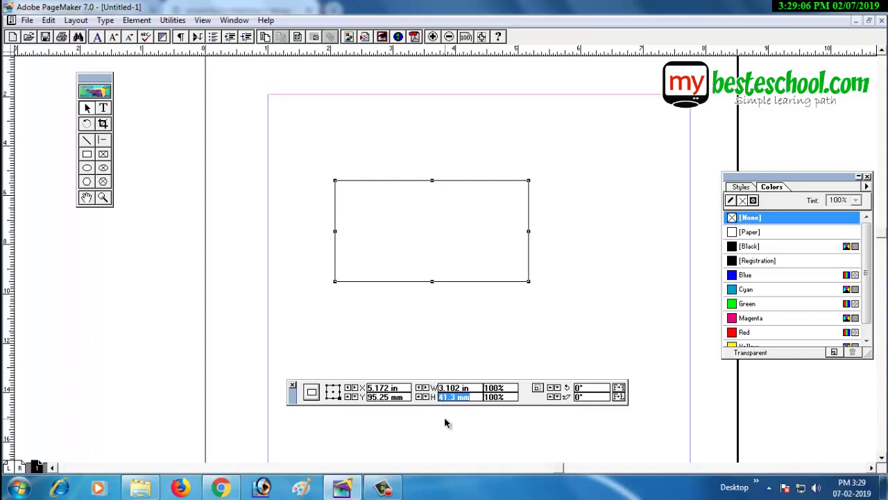
right_click(11, 233)
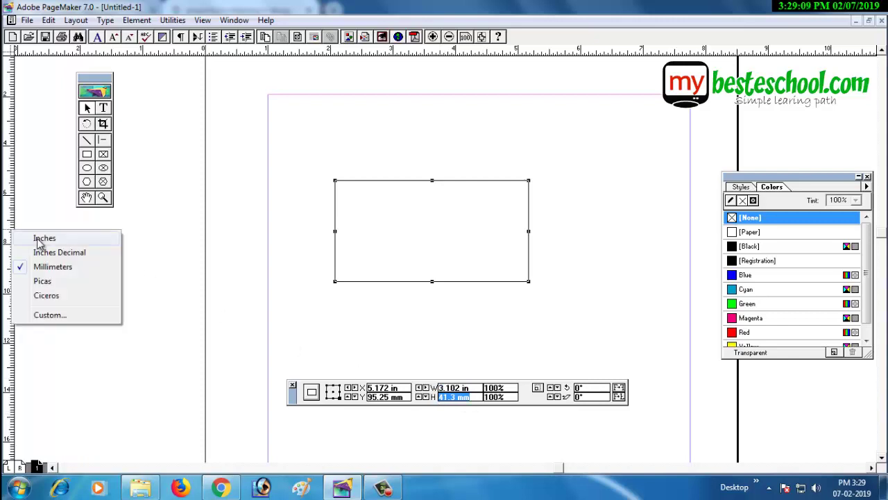
left_click(39, 239)
left_click_drag(479, 389, 406, 391)
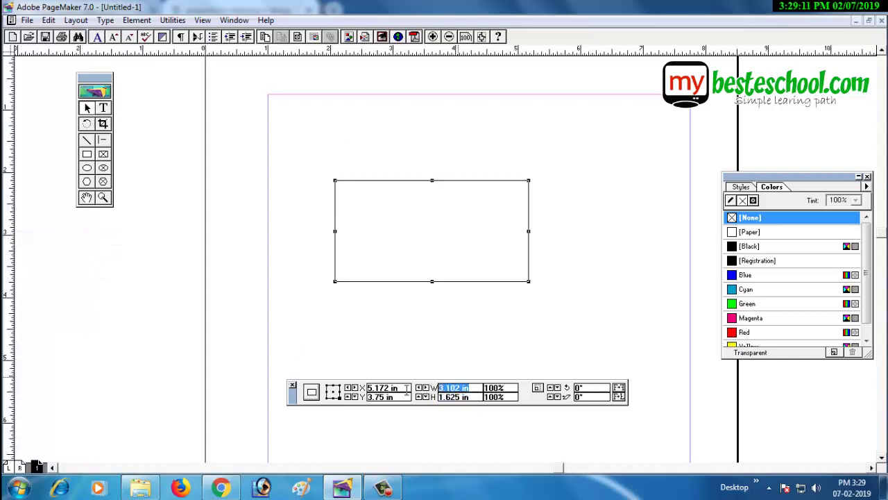
left_click_drag(469, 400, 375, 397)
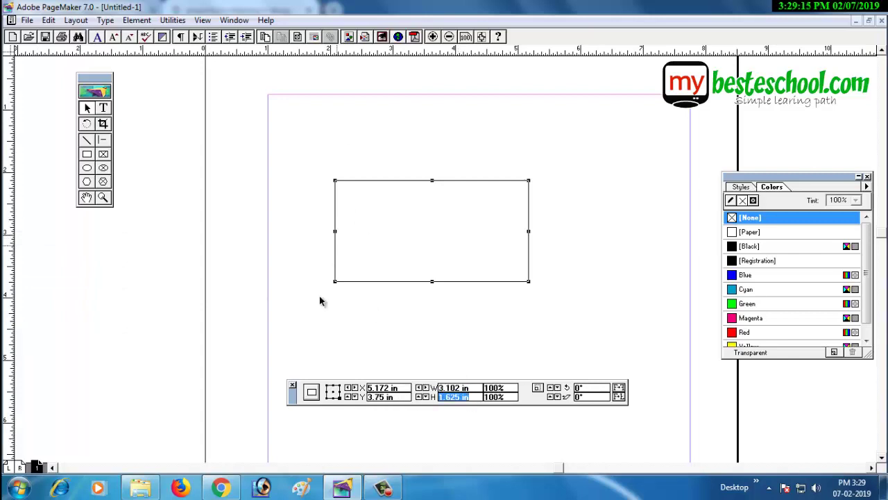
Move the Control Palette closer below the rectangle and try several corner and edge reference points, ending on the bottom-middle one
left_click(293, 399)
left_click_drag(293, 393, 298, 366)
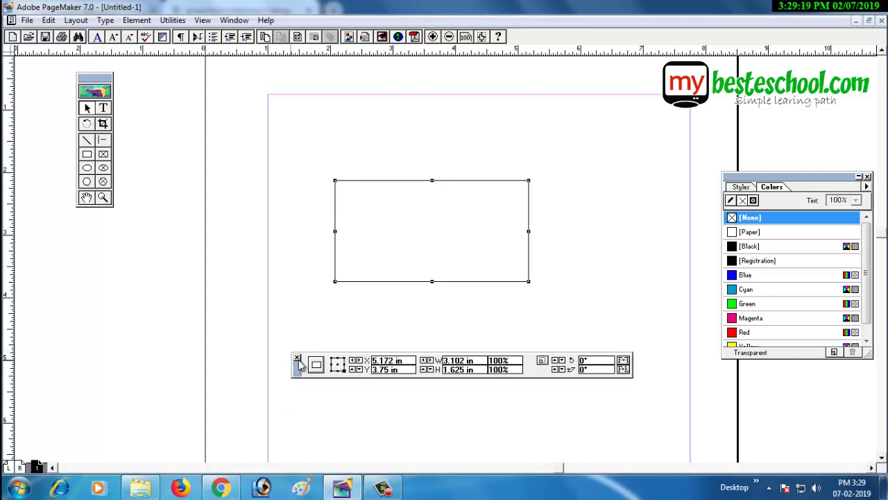
left_click(333, 360)
left_click(343, 359)
left_click(343, 367)
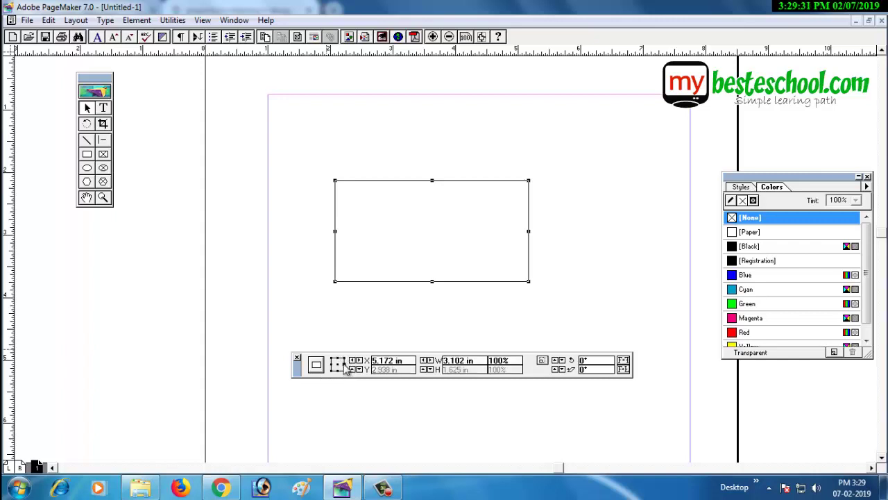
left_click(345, 372)
left_click(338, 372)
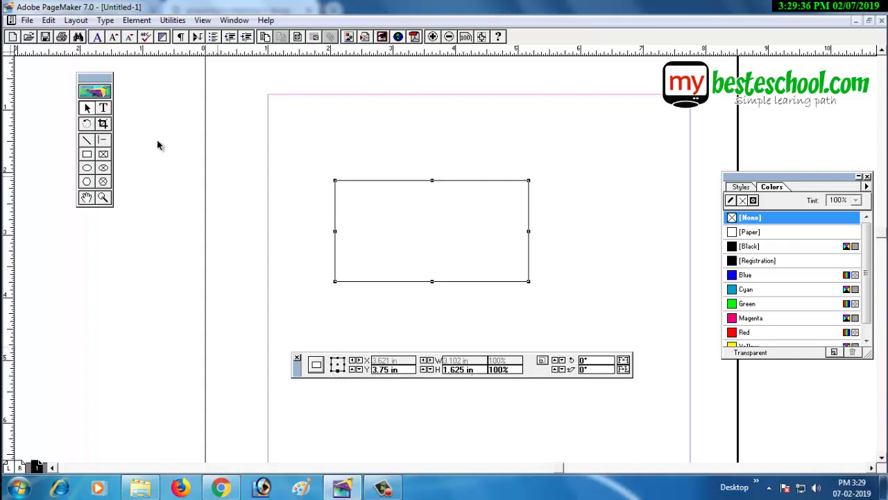
Set the rectangle's reference point to its centre and move it lower, to about X 3.50 in, Y 3.85 in
left_click_drag(391, 184, 390, 194)
left_click(337, 365)
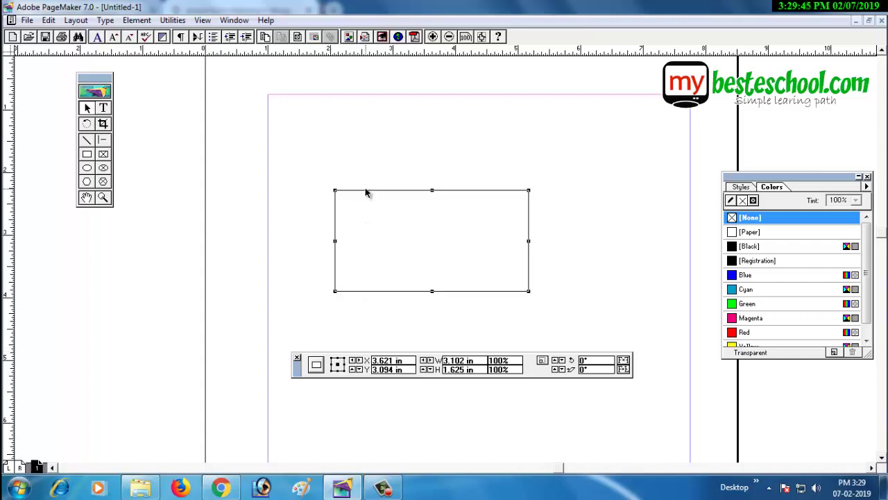
left_click_drag(366, 193, 292, 214)
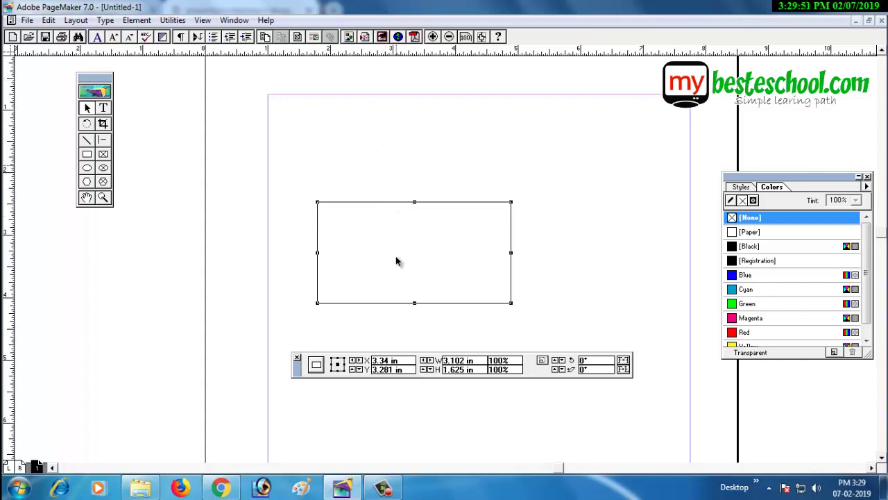
left_click_drag(367, 204, 375, 242)
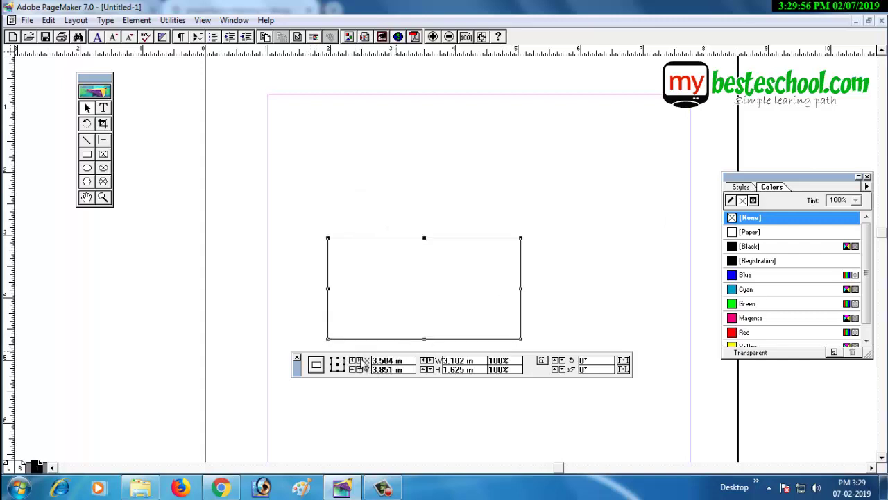
Nudge the rectangle horizontally to the right until its X position is 3.624 in
left_click(360, 360)
left_click(360, 360)
left_click(360, 361)
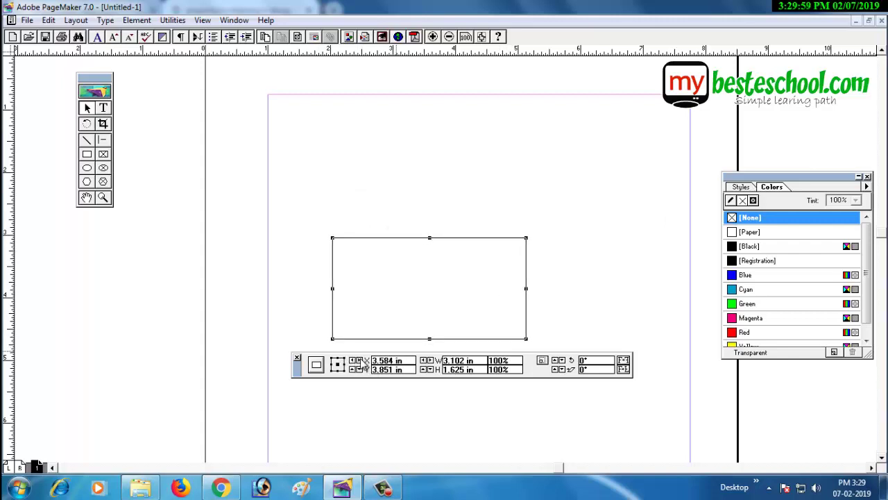
left_click(360, 360)
left_click(360, 360)
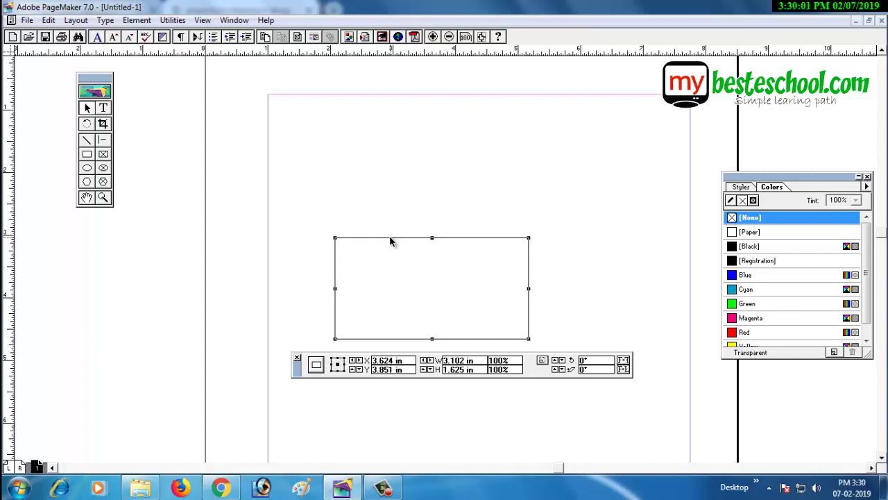
Move the rectangle up and to the right, centring it at about X 4.29 in, Y 3.41 in
left_click_drag(390, 241, 443, 214)
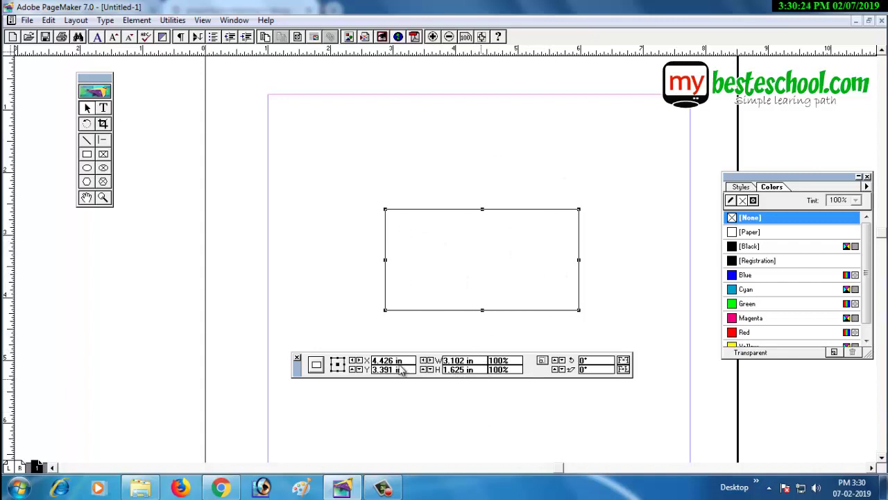
double_click(443, 370)
mouse_move(417, 210)
left_mouse_down()
mouse_move(356, 211)
mouse_move(409, 213)
left_mouse_up()
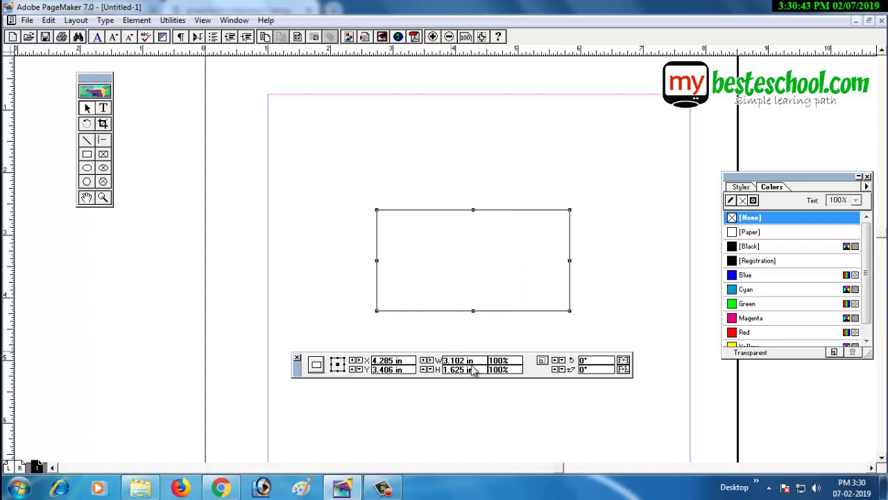
Resize the rectangle to 4 in wide and 3 in high, and move it slightly up to about X 4.26 in, Y 3.30 in
key("Tab")
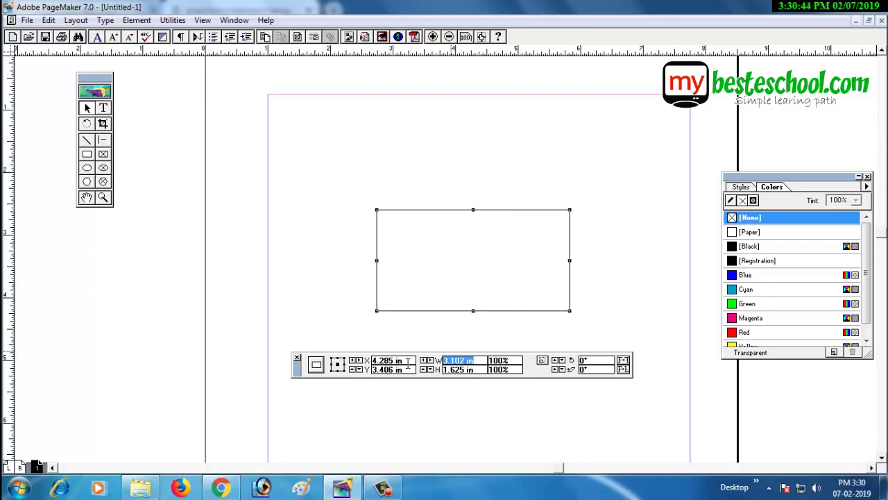
type("4")
key("Return")
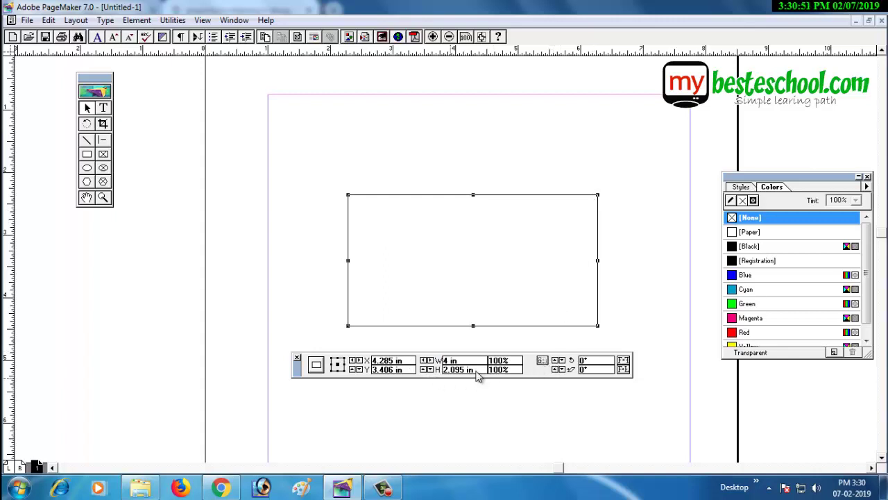
left_click_drag(475, 375, 401, 372)
type("3")
key("Return")
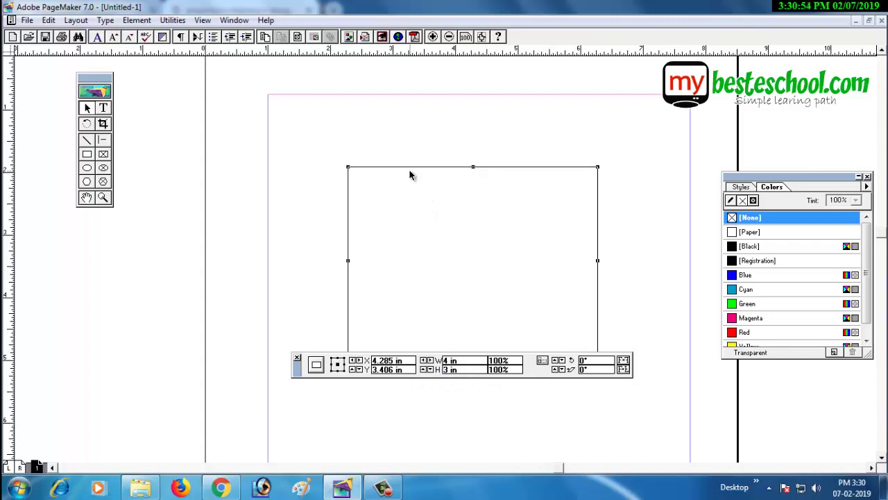
left_click_drag(393, 166, 392, 160)
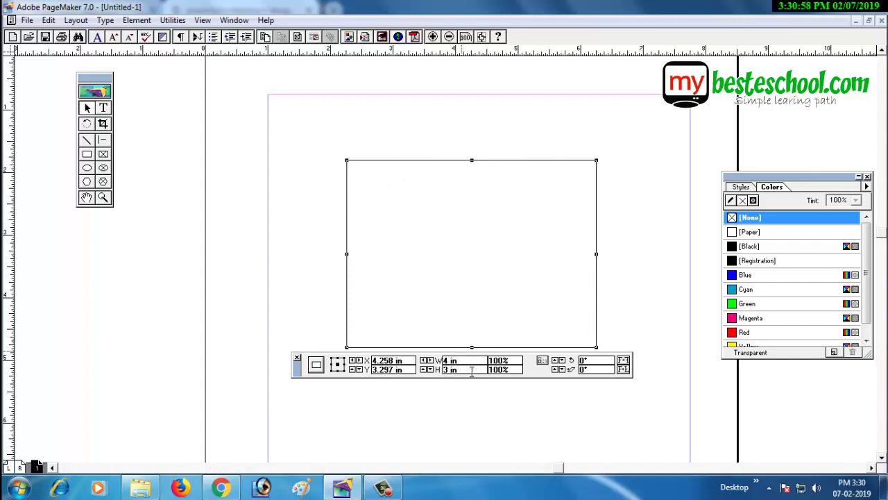
Set the rectangle's width and height to 2 in, and move its centre to about X 3.33 in, Y 3.44 in
left_click_drag(468, 372, 410, 375)
double_click(449, 360)
type("2")
key("Tab")
type("2")
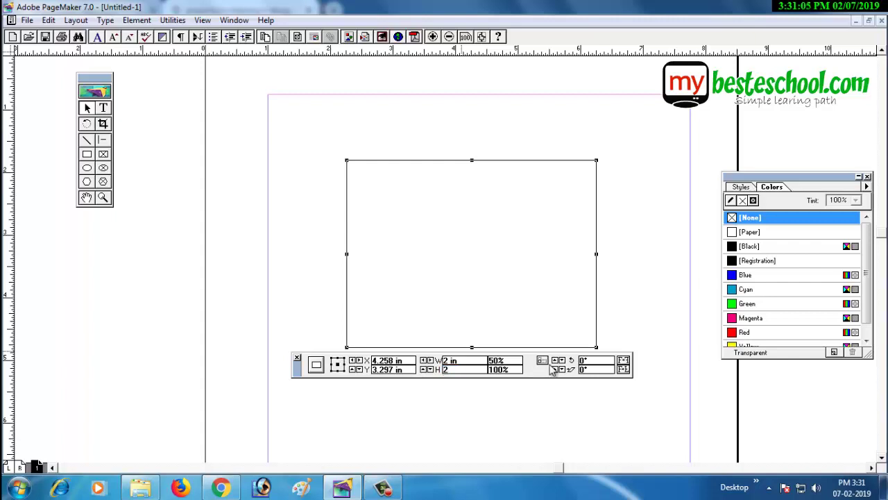
key("Return")
left_click_drag(503, 195, 444, 201)
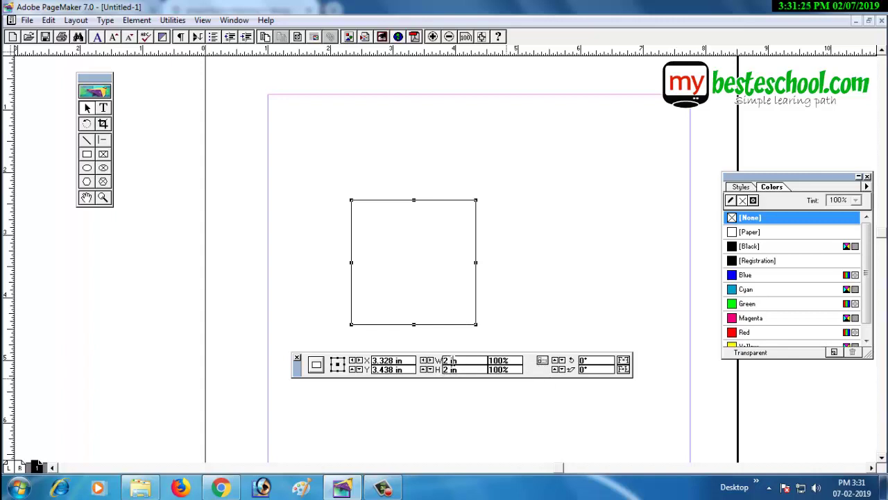
Set only the rectangle's height to 3 in with proportional scaling off
left_click_drag(470, 364, 419, 375)
type("3")
key("Return")
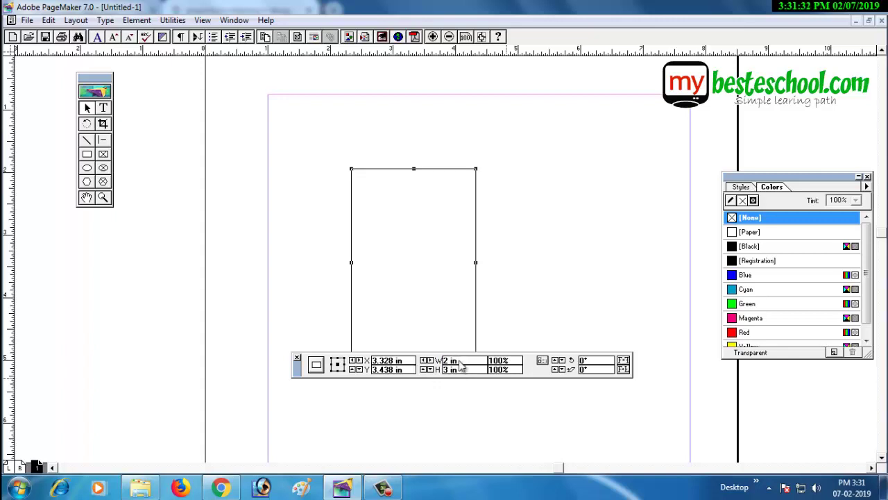
Set the rectangle's height back to 2 in and turn on proportional scaling
left_click_drag(462, 366, 422, 371)
key("Tab")
type("2")
key("Return")
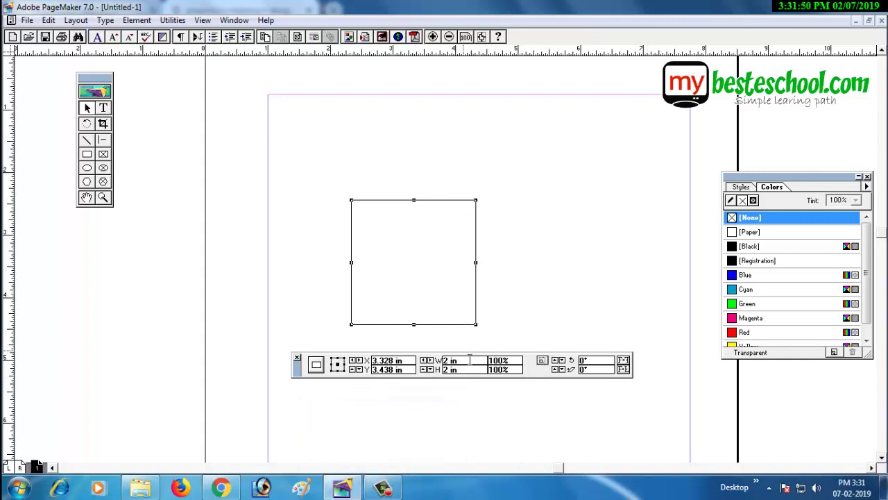
Scale the rectangle proportionally to 4 in wide, and move its centre to about X 4.01 in, Y 3.25 in
left_click_drag(470, 360, 379, 362)
type("4")
key("Return")
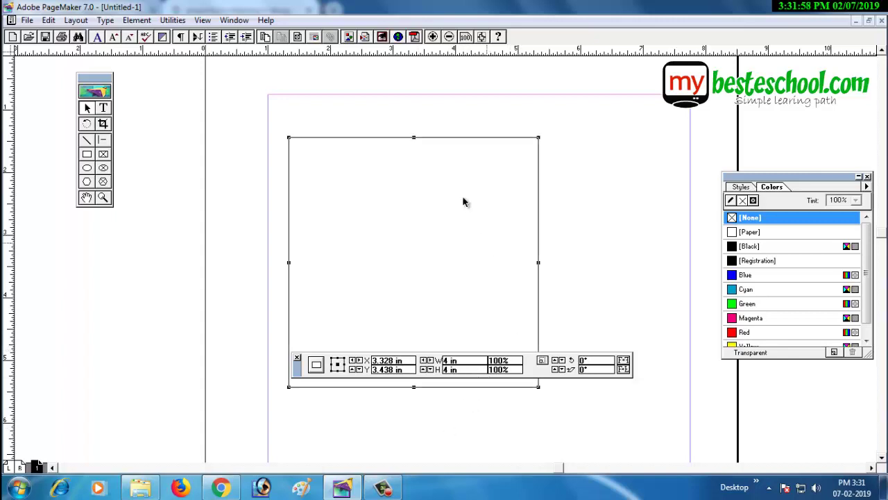
left_click_drag(449, 139, 491, 127)
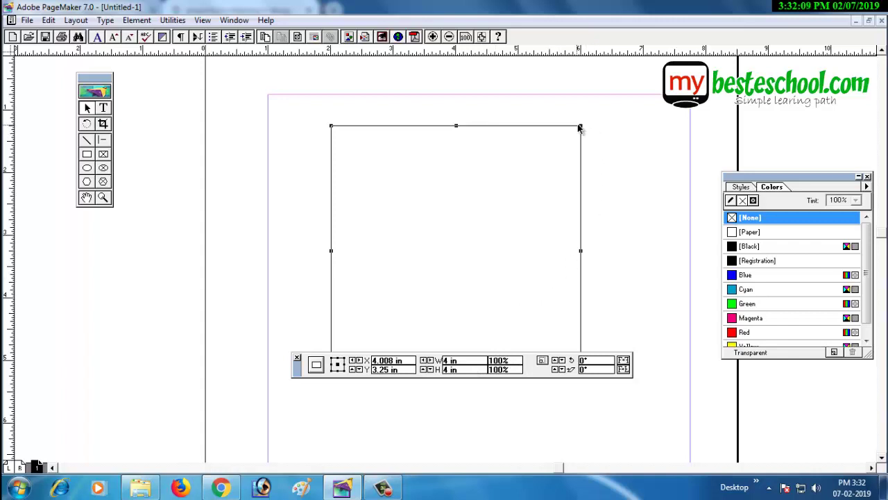
Shrink the rectangle from its upper-right corner to about 2.42 by 3 in, and resize it to 2 by 2 in with proportional scaling off
left_click_drag(580, 128, 482, 188)
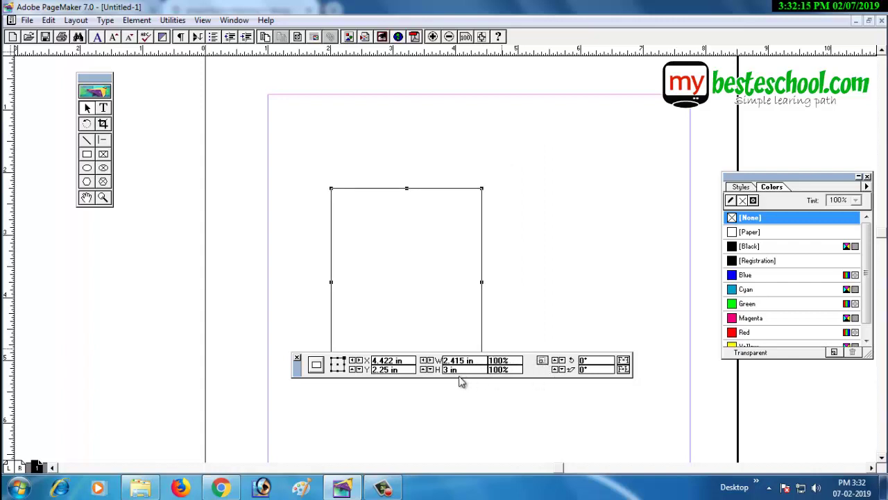
double_click(478, 360)
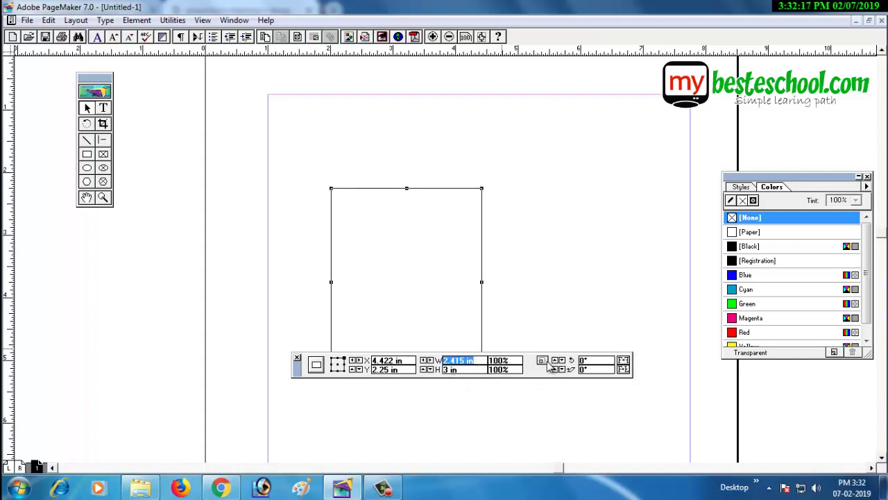
left_click(505, 370)
double_click(479, 360)
type("2")
key("Tab")
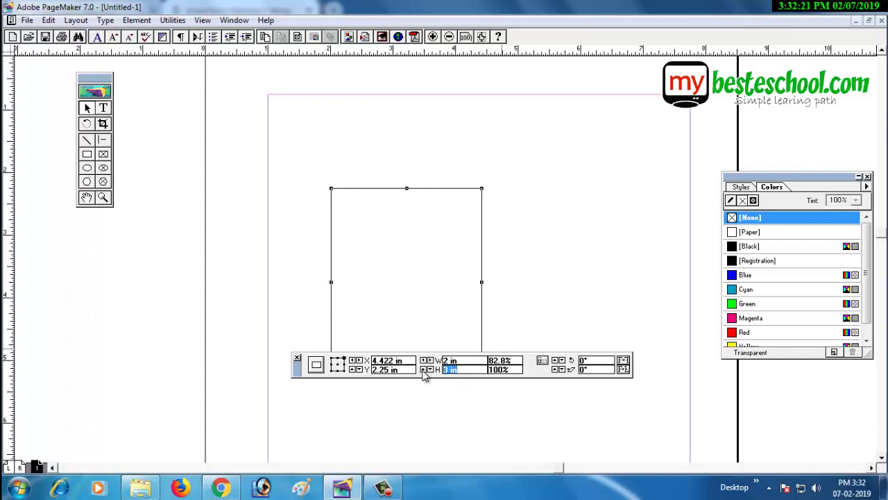
type("2")
key("Return")
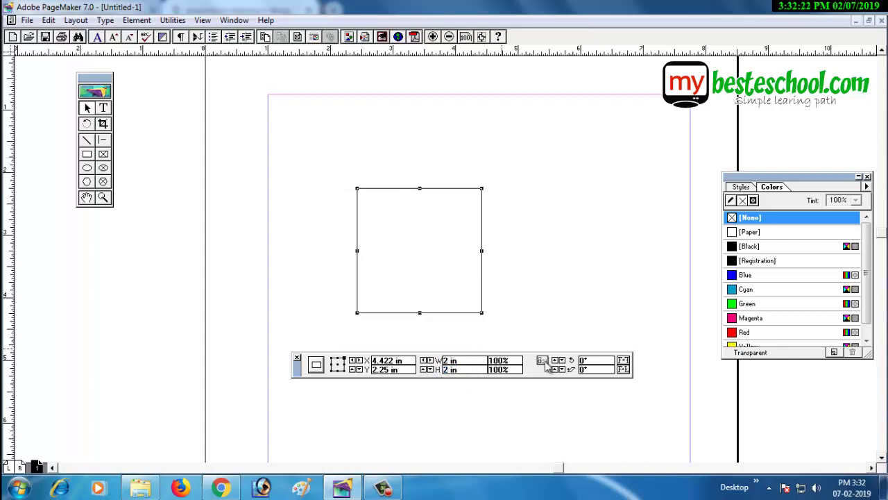
Scale the square proportionally to 3 in wide, and move its upper-right corner to about X 5.44 in, Y 1.34 in
double_click(479, 361)
type("3")
key("Return")
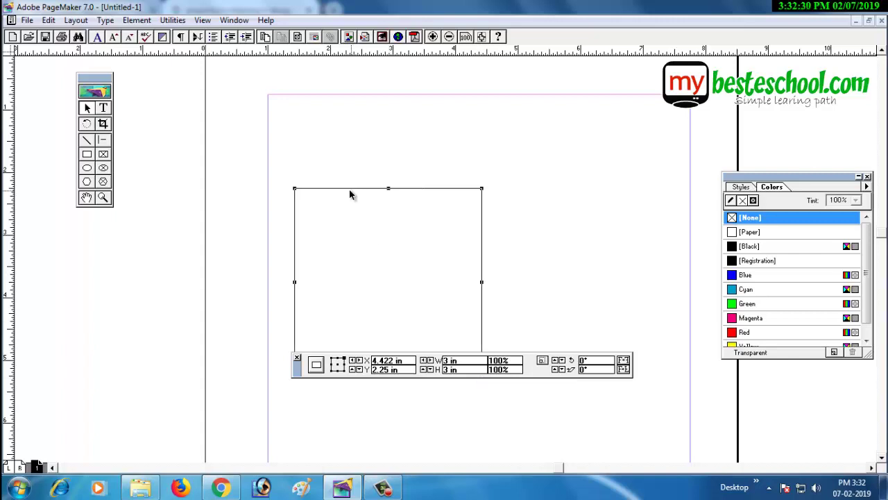
left_click_drag(349, 193, 412, 138)
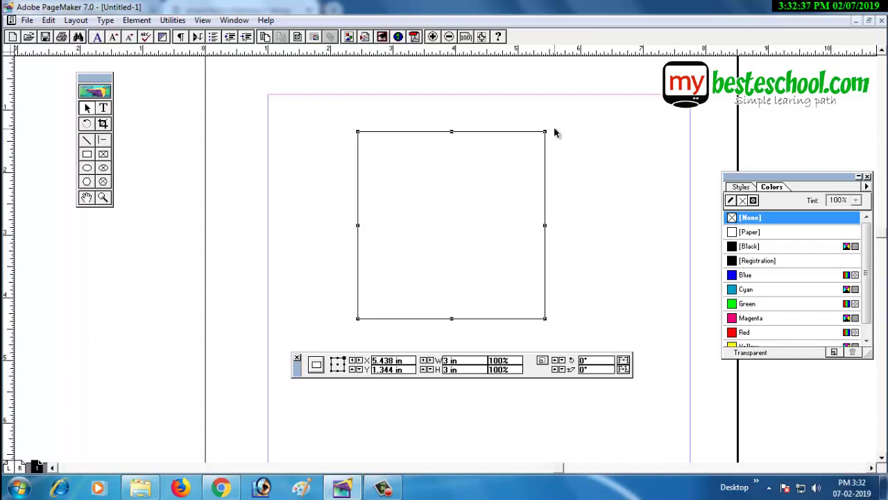
Nudge the square's rotation clockwise about its upper-right corner in small increments to about -1.6°
double_click(583, 360)
left_click(558, 360)
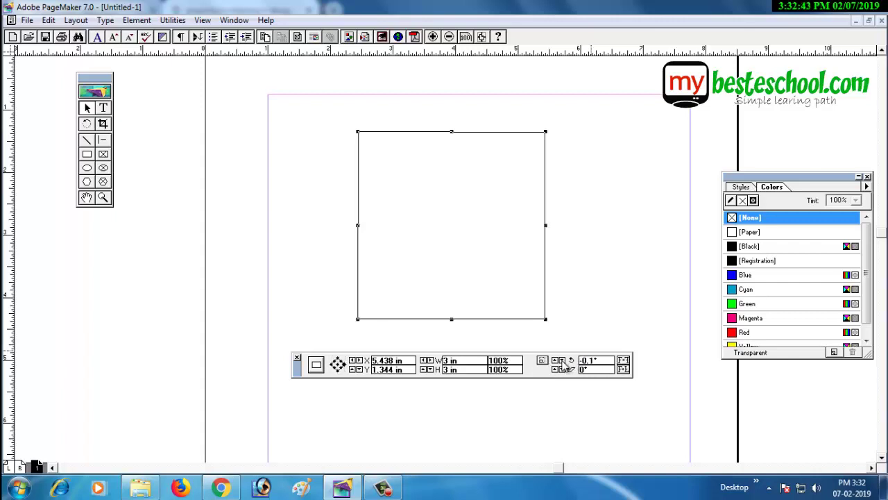
left_click(559, 360)
left_click(560, 361)
left_click(560, 360)
left_click(561, 360)
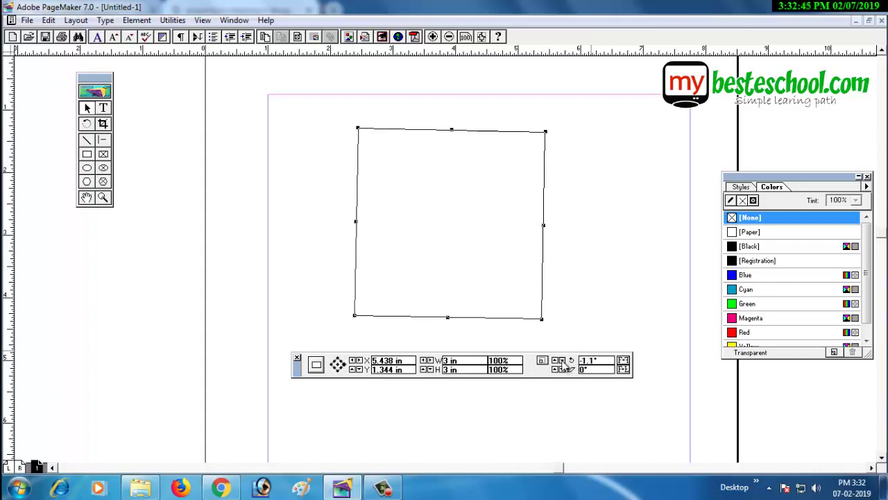
left_click(561, 361)
left_click(561, 361)
Set the square's rotation angle to 15° about its upper-right corner
double_click(594, 362)
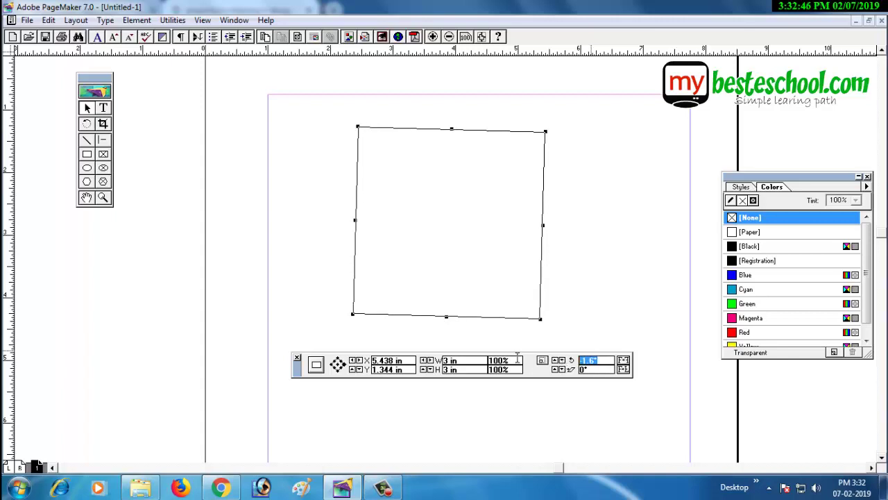
type("15")
key("Return")
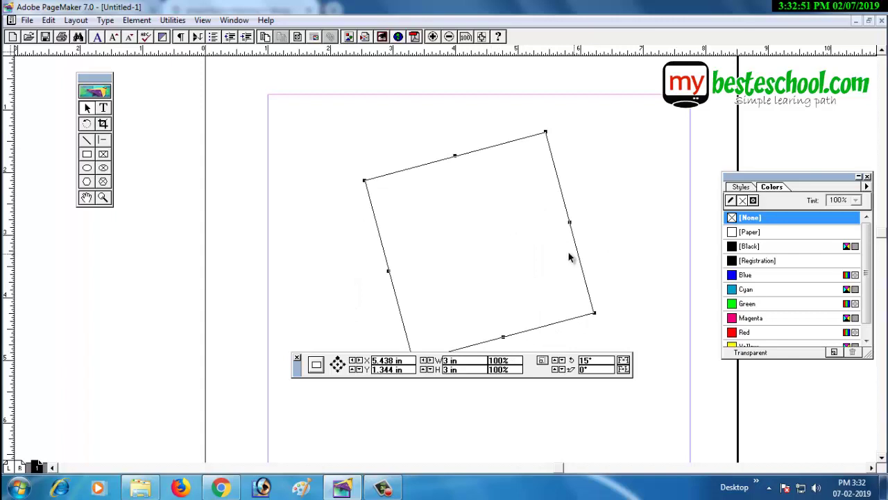
Rotate the square freehand with the Rotating tool to about 85.5°, and set its rotation angle to 20°
left_click(87, 124)
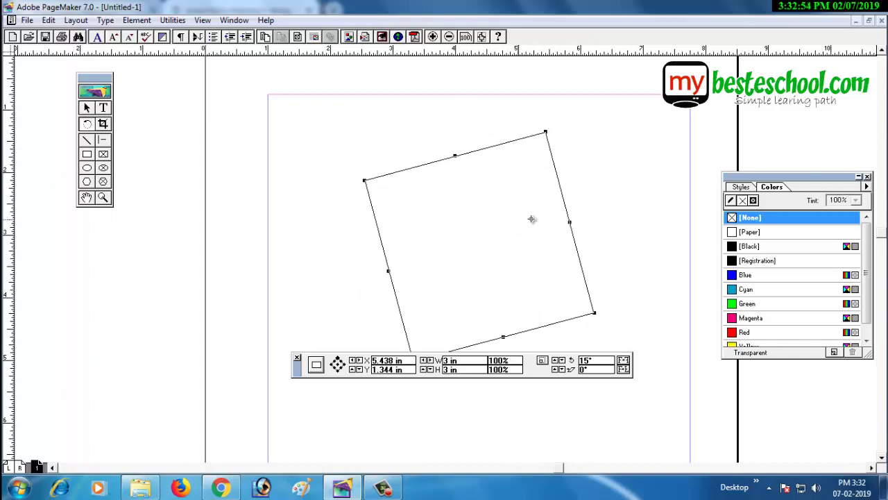
left_click_drag(518, 218, 540, 118)
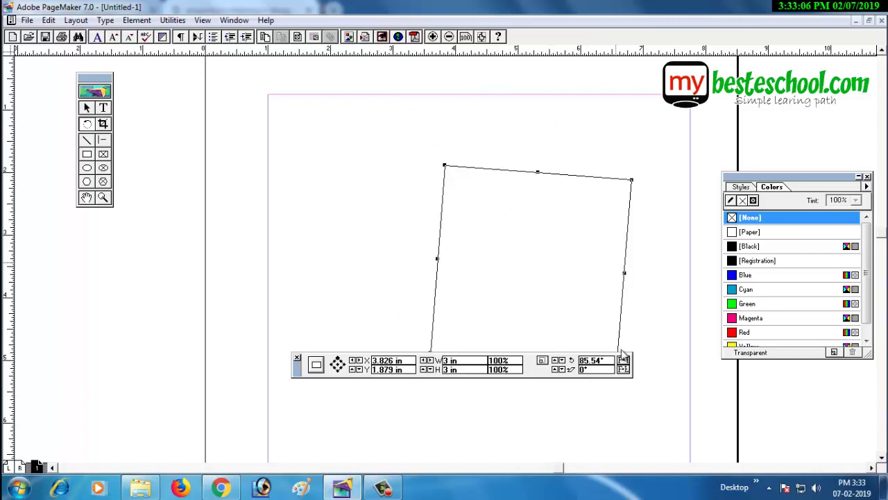
double_click(610, 360)
type("20")
key("Return")
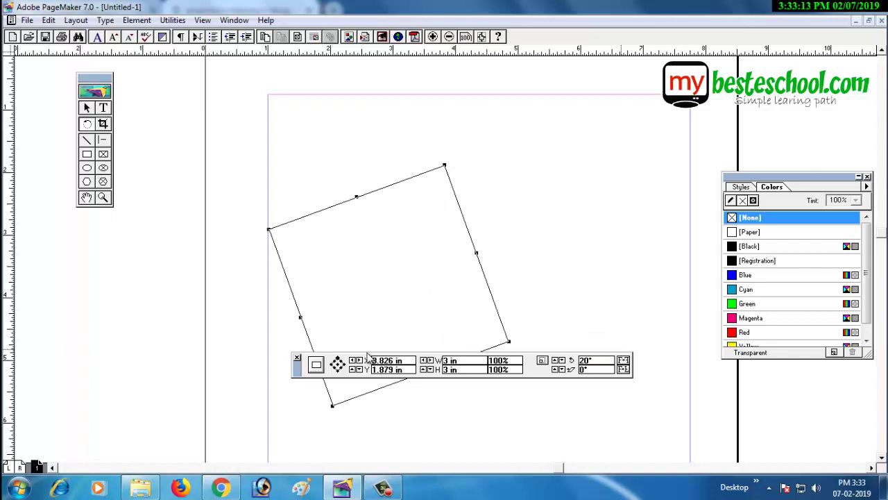
Reset the square's rotation angle to 0°
key("Tab")
type("0")
key("Return")
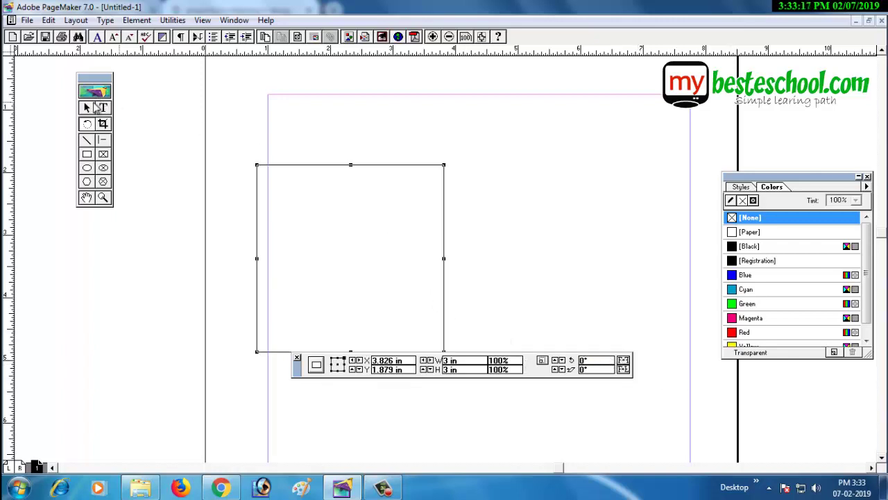
Move the square's upper-right corner to about X 5.74 in, Y 1.85 in, and shift the Control Palette down below the square
left_click(314, 147)
left_click_drag(307, 165, 426, 165)
left_click_drag(300, 369, 304, 392)
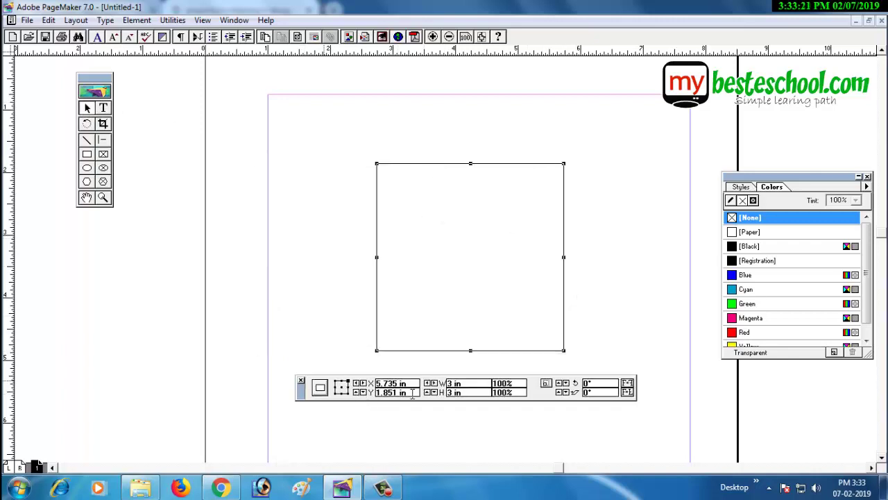
Skew the square by 15°, and change the skew angle to -15°
double_click(588, 392)
key("Return")
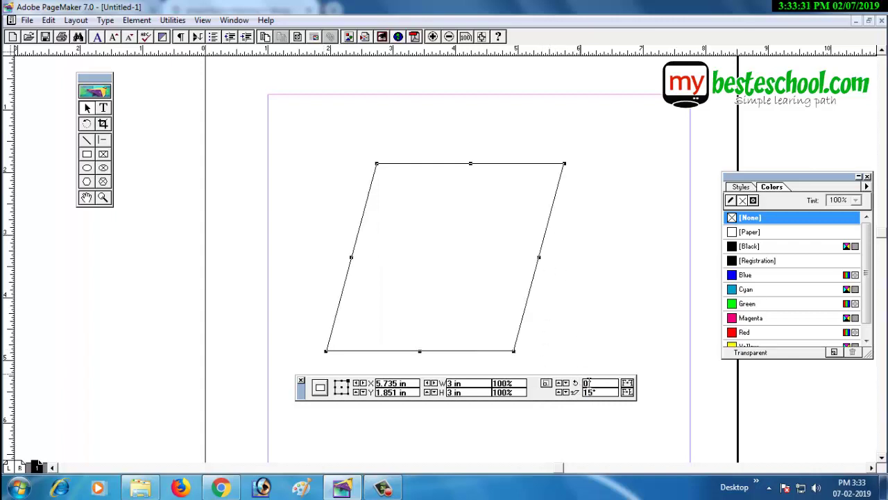
double_click(598, 392)
key("BackSpace")
type("-15")
key("Return")
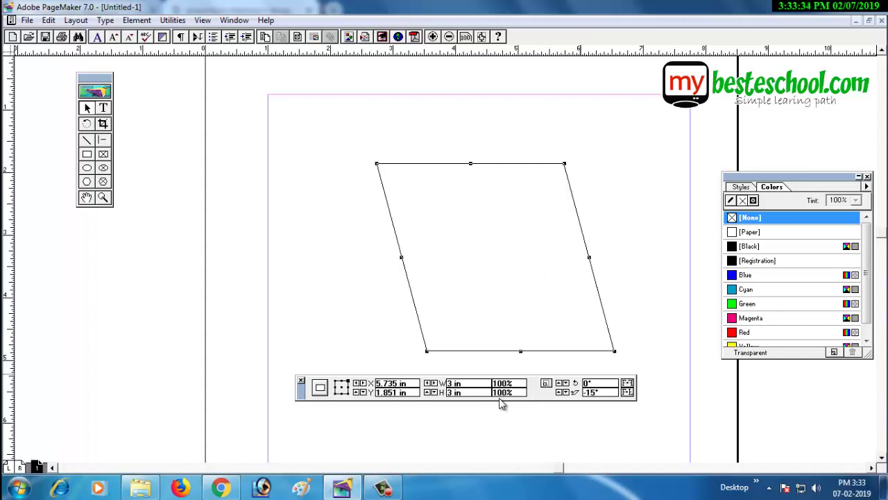
Reflect the skewed shape horizontally about its upper-right reference point several times, toggling it back and forth
left_click(628, 386)
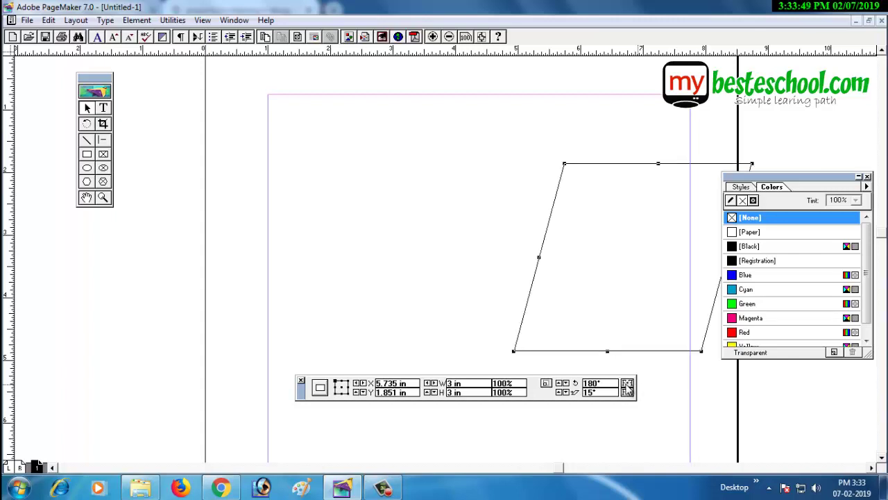
left_click(628, 386)
left_click(627, 386)
left_click(627, 387)
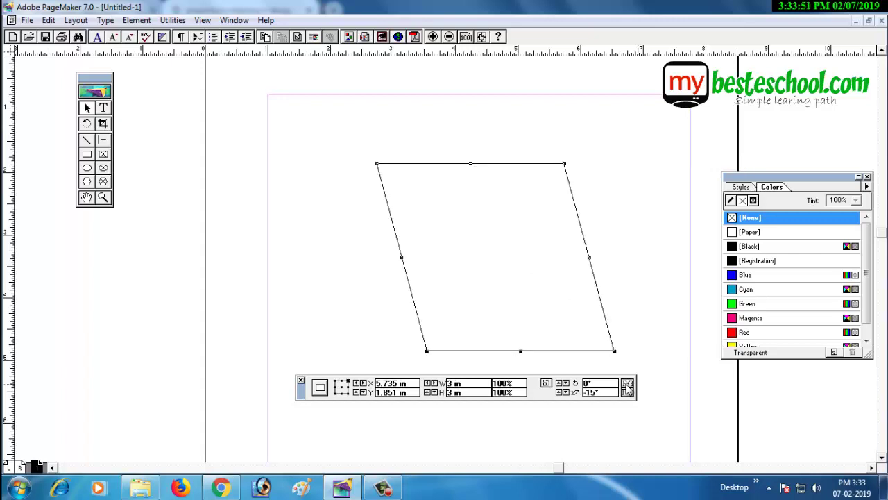
left_click(627, 387)
left_click(628, 386)
left_click(627, 387)
left_click(628, 386)
left_click(628, 386)
left_click(627, 387)
left_click(628, 386)
left_click(628, 386)
left_click(628, 387)
Try vertical reflection on the skewed shape, combining it with horizontal reflection, and flip it back to its original orientation
left_click(628, 393)
left_click(629, 393)
left_click(628, 392)
left_click(628, 393)
left_click(628, 393)
left_click(627, 383)
left_click(628, 393)
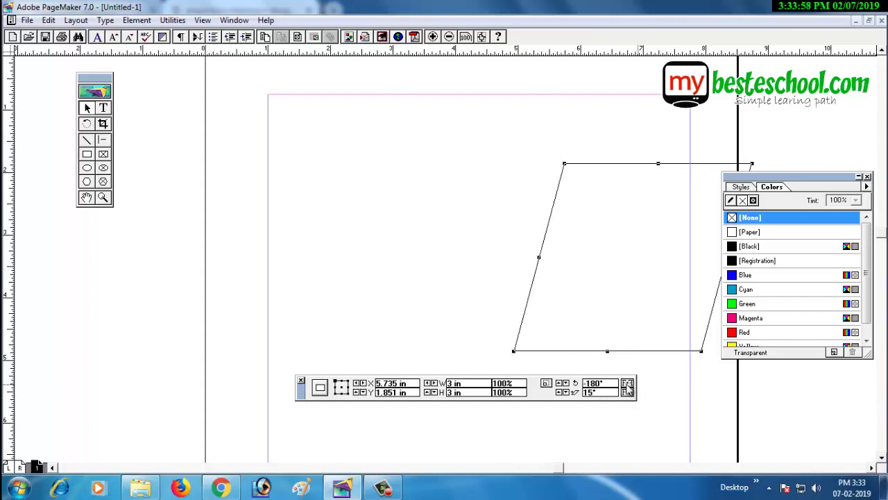
left_click(627, 383)
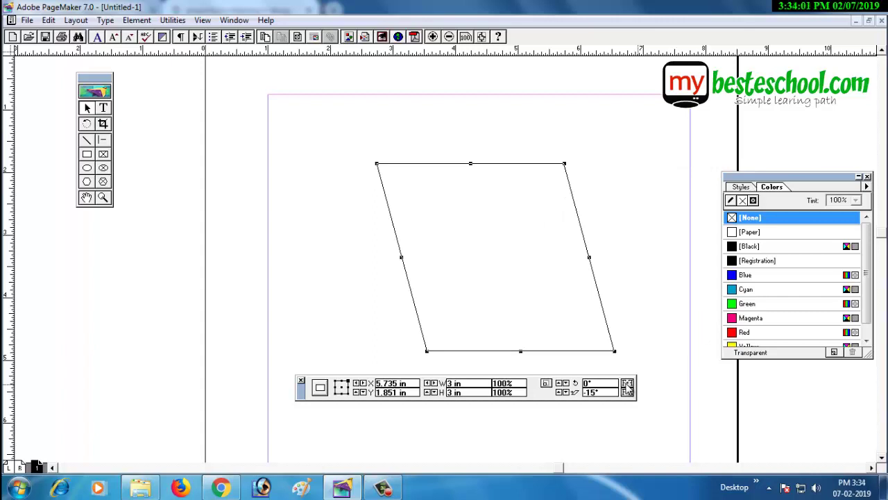